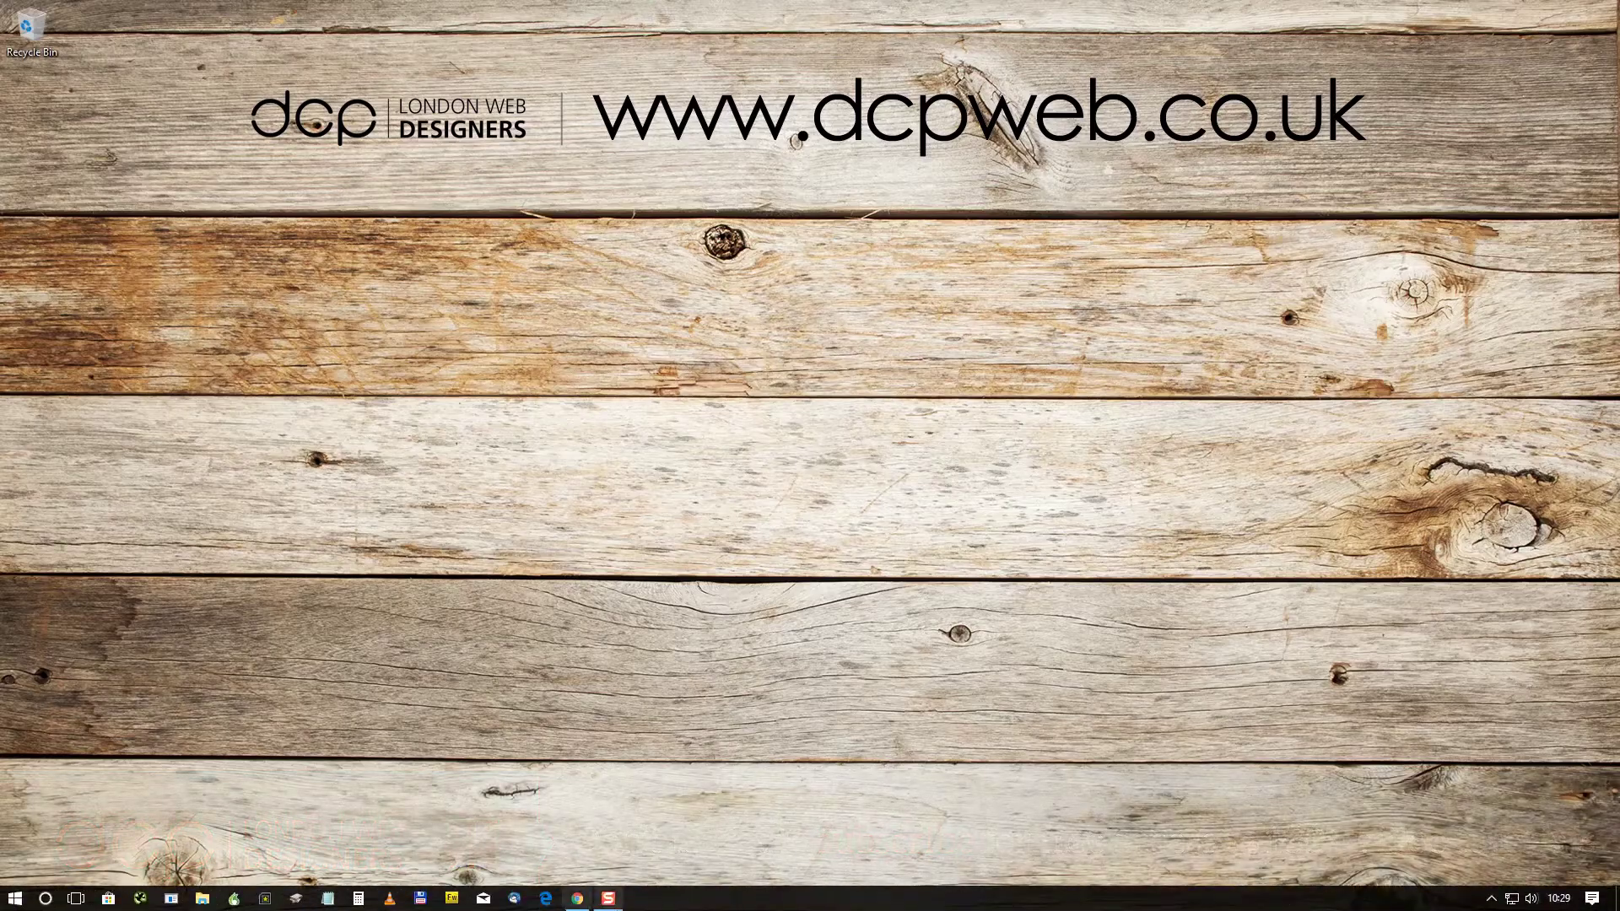
Step: Search Google for 'audacity' in Chrome to list the audacityteam.org result
{"action": "left_click", "coordinate": [577, 901]}
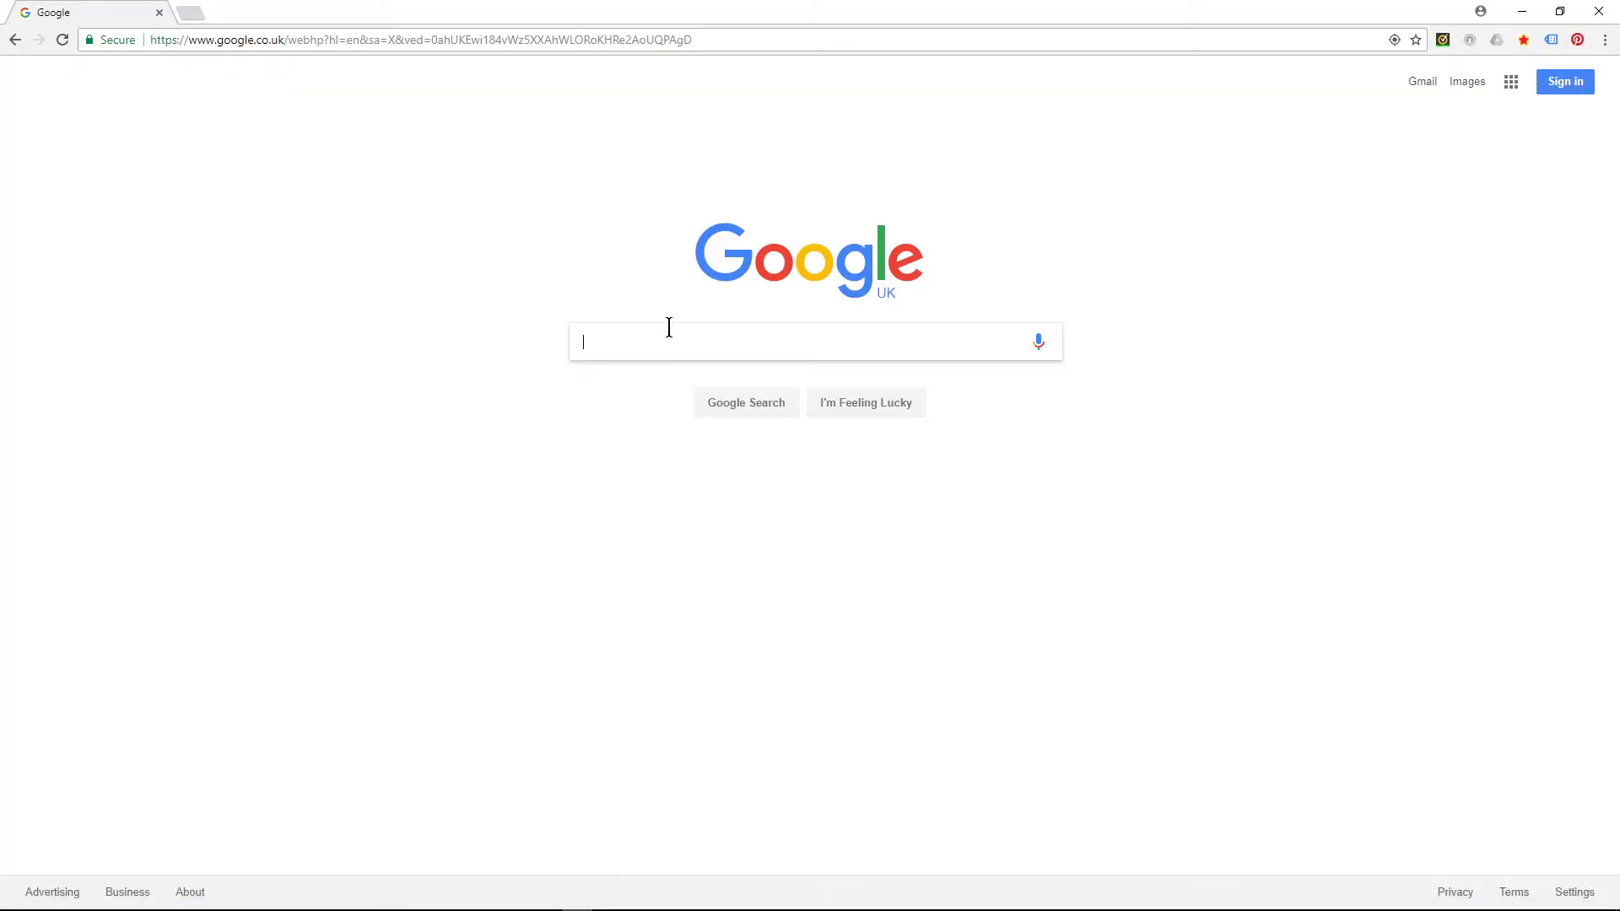
{"action": "type", "text": "audacity"}
{"action": "key", "text": "Return"}
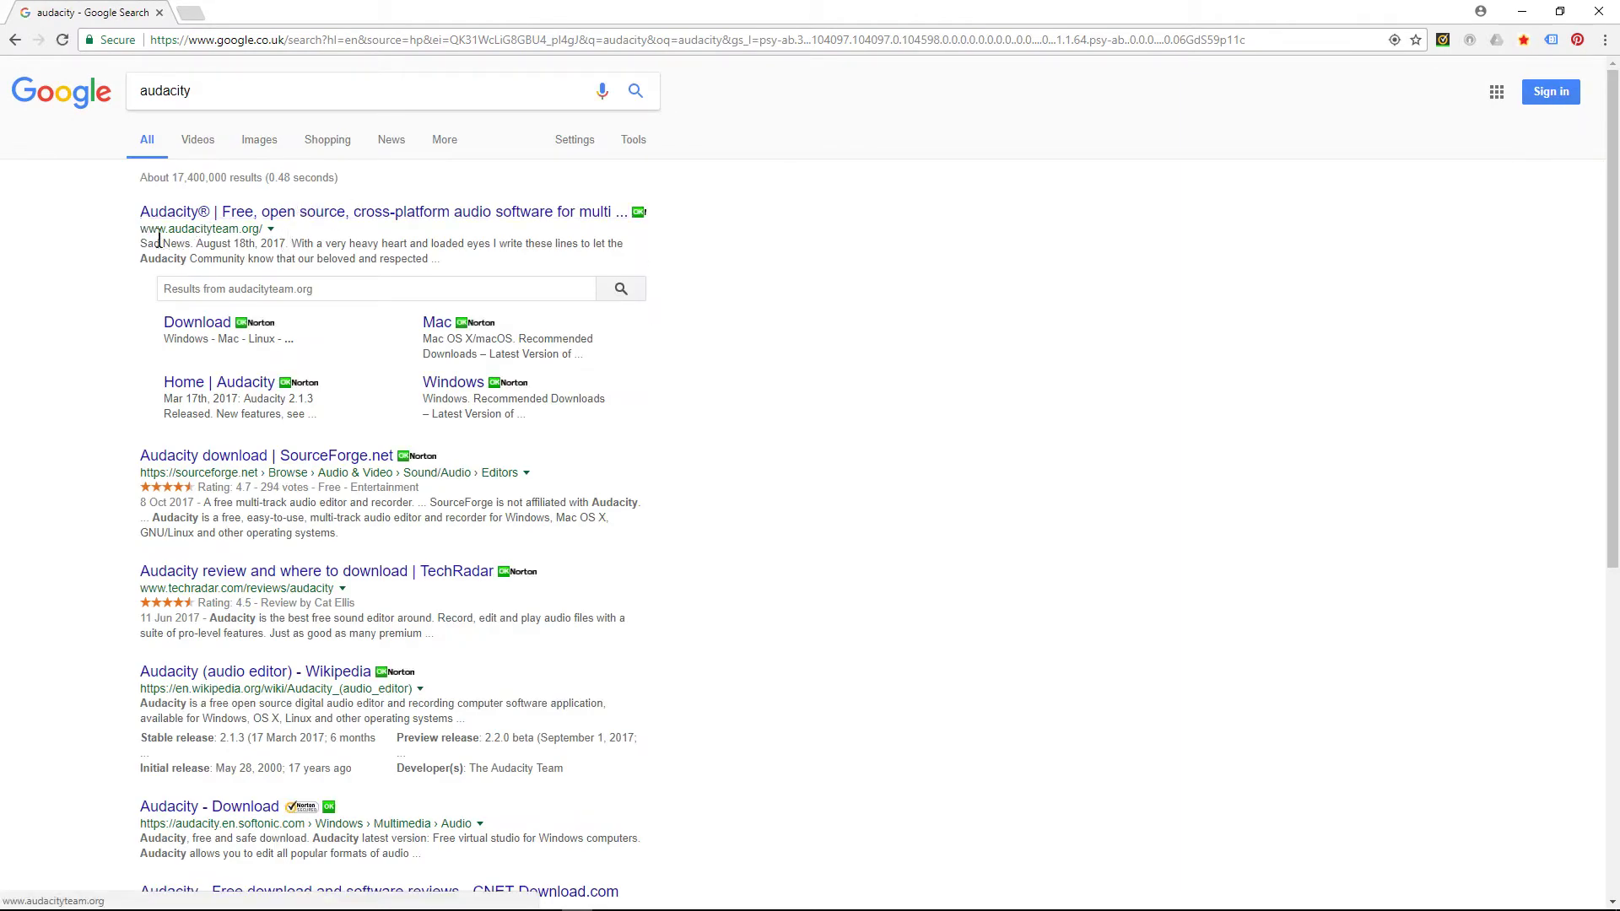
{"action": "mouse_move", "coordinate": [149, 228]}
{"action": "left_mouse_down"}
{"action": "mouse_move", "coordinate": [218, 248]}
{"action": "mouse_move", "coordinate": [266, 233]}
{"action": "left_mouse_up"}
{"action": "left_click", "coordinate": [348, 241]}
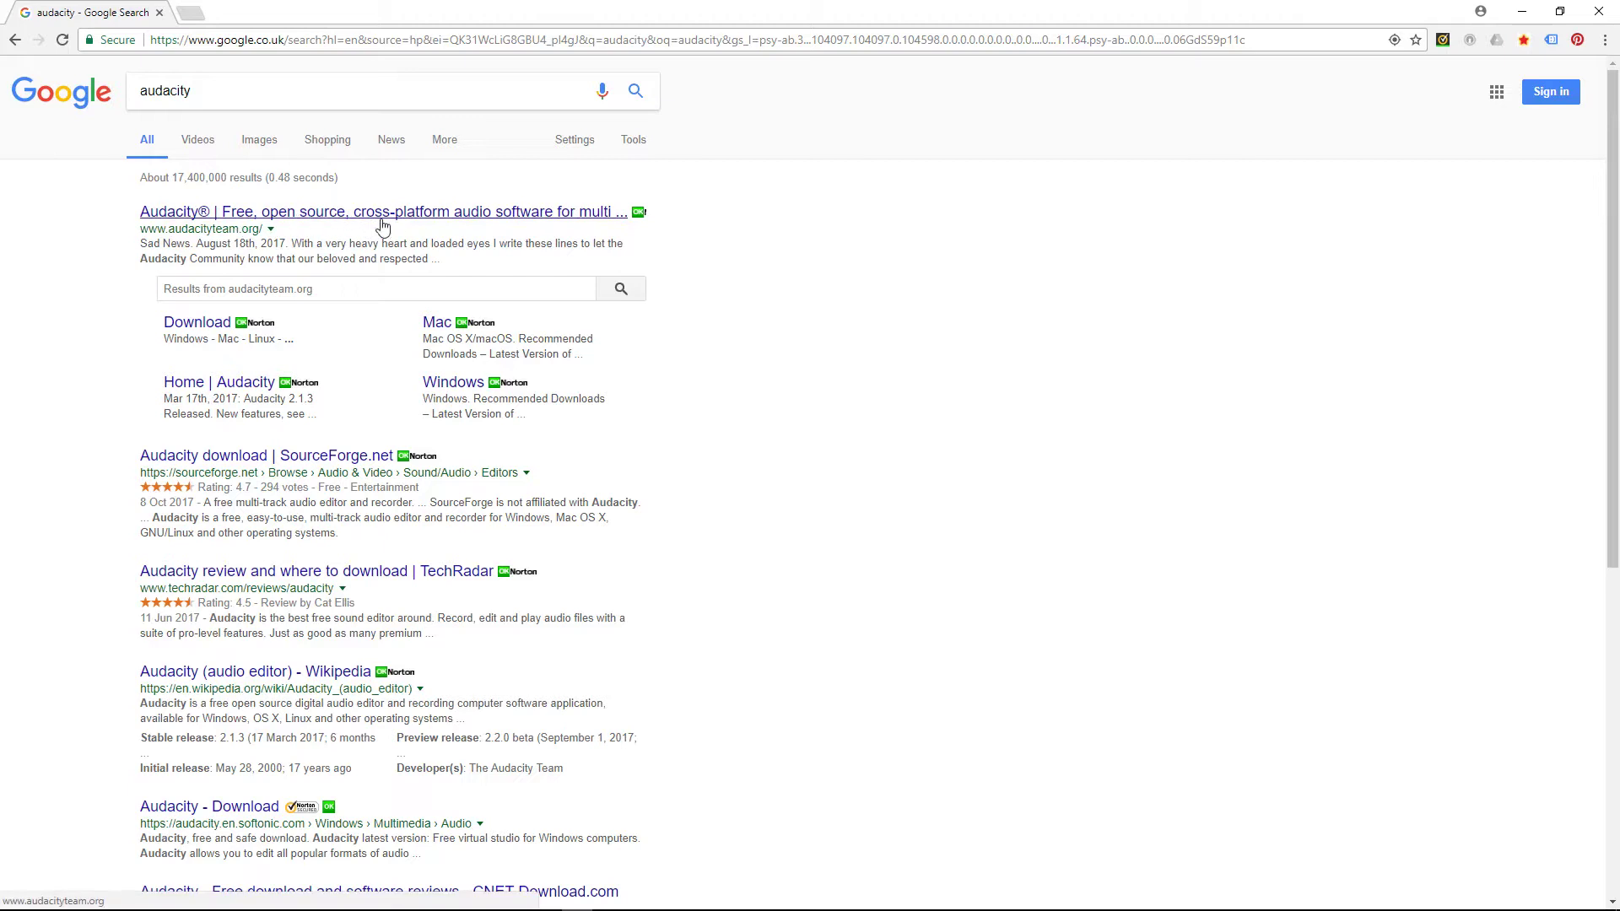
Step: Open the audacityteam.org result and go to its Download > Windows page
{"action": "left_click", "coordinate": [550, 214]}
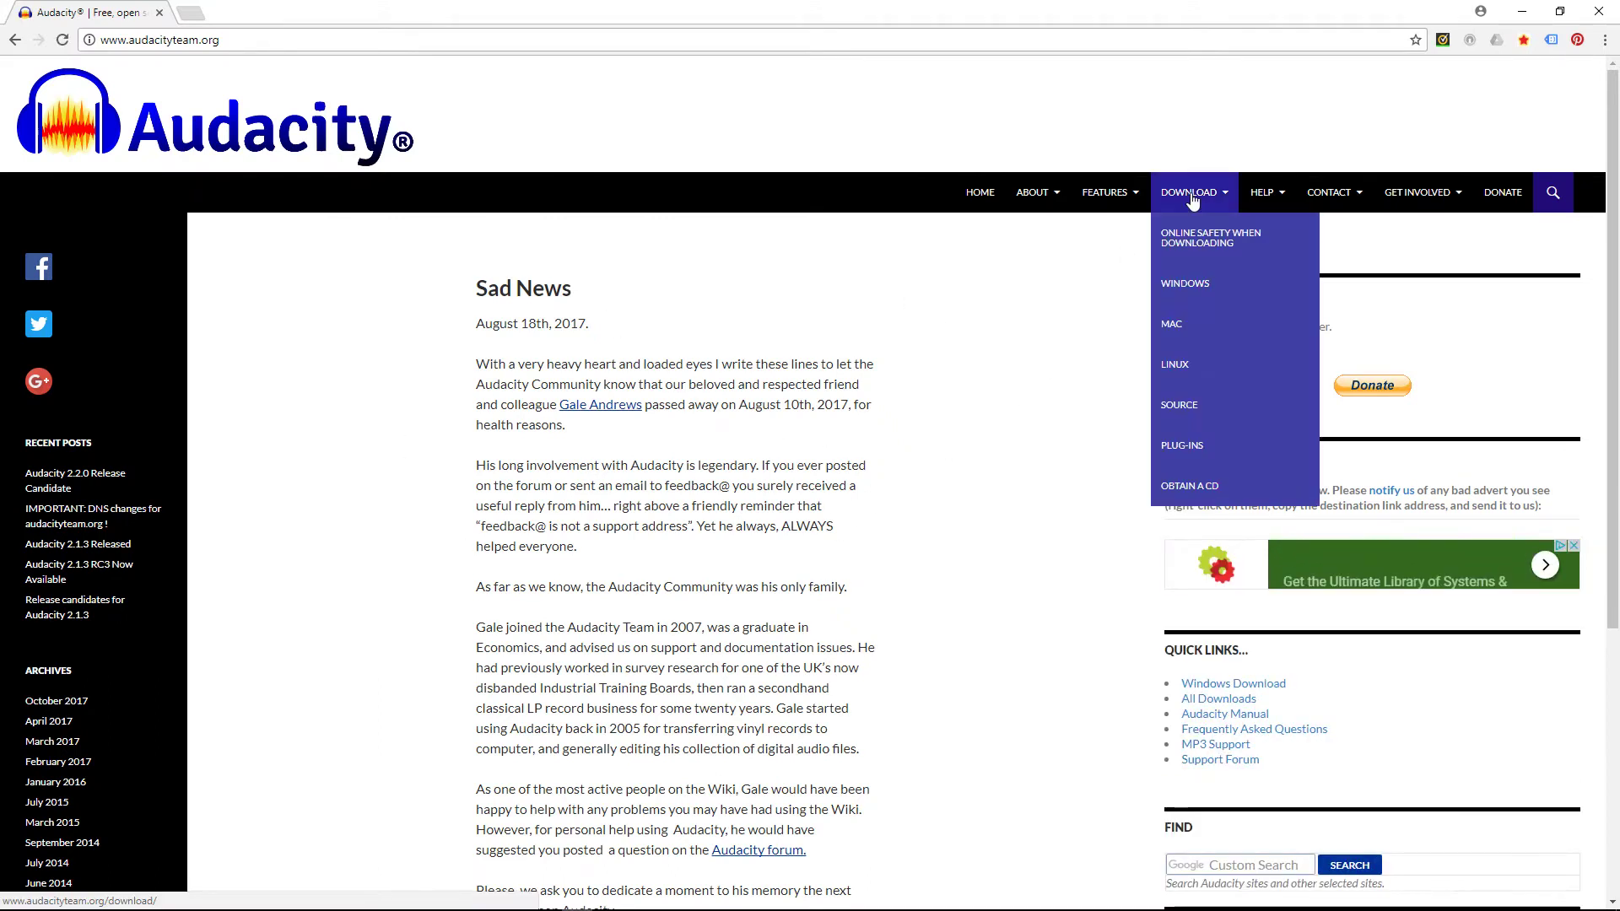
{"action": "mouse_move", "coordinate": [1190, 192]}
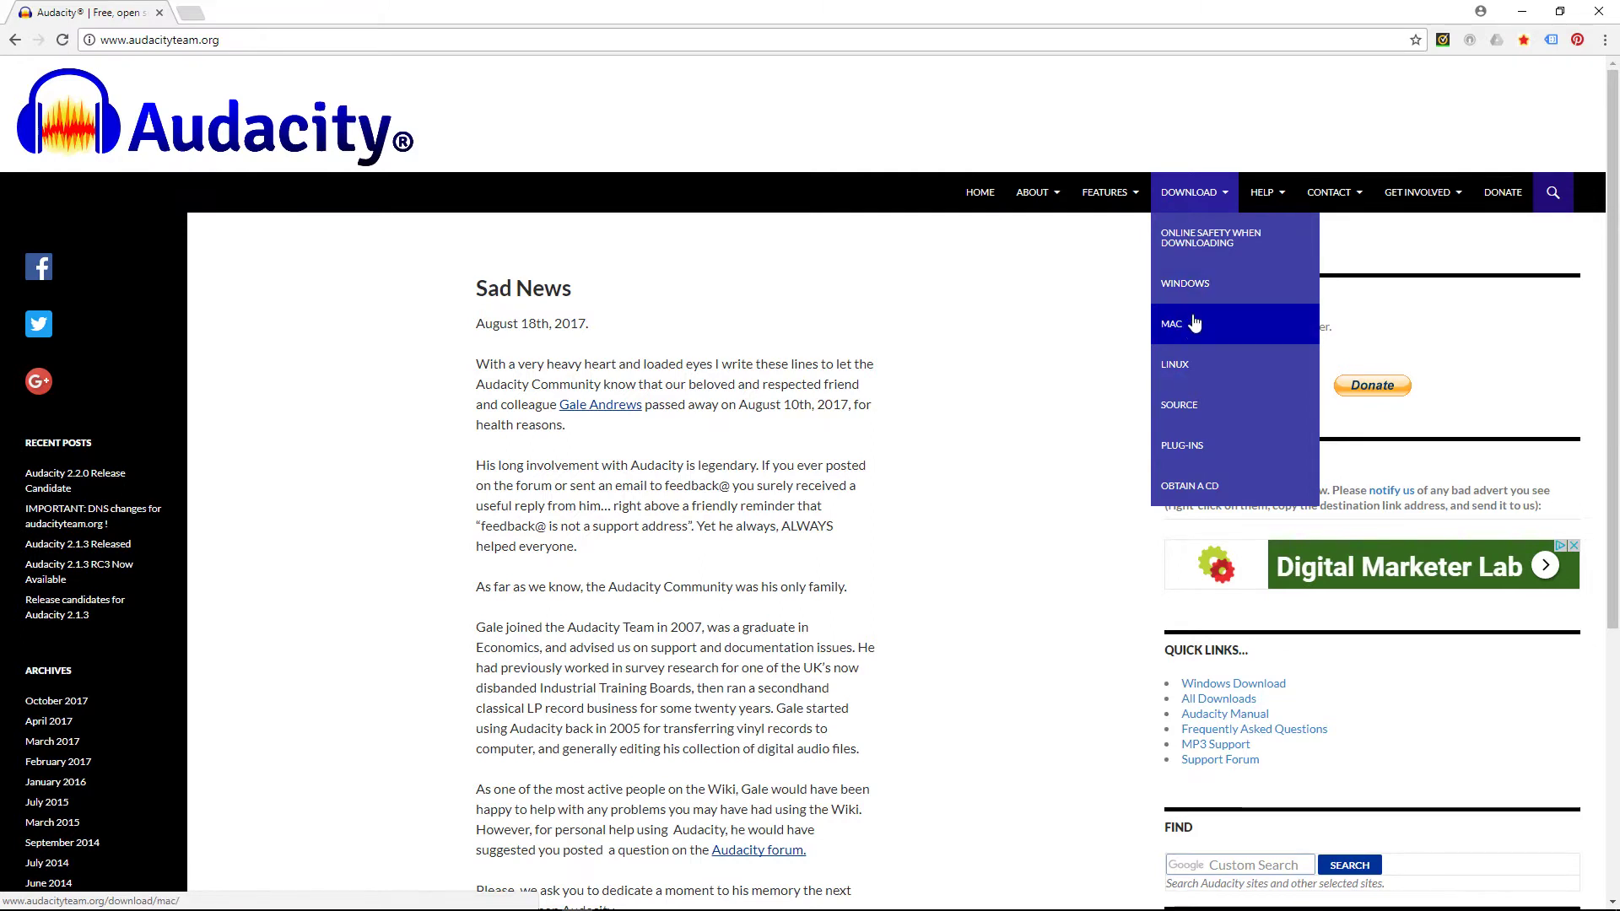
{"action": "left_click", "coordinate": [1192, 280]}
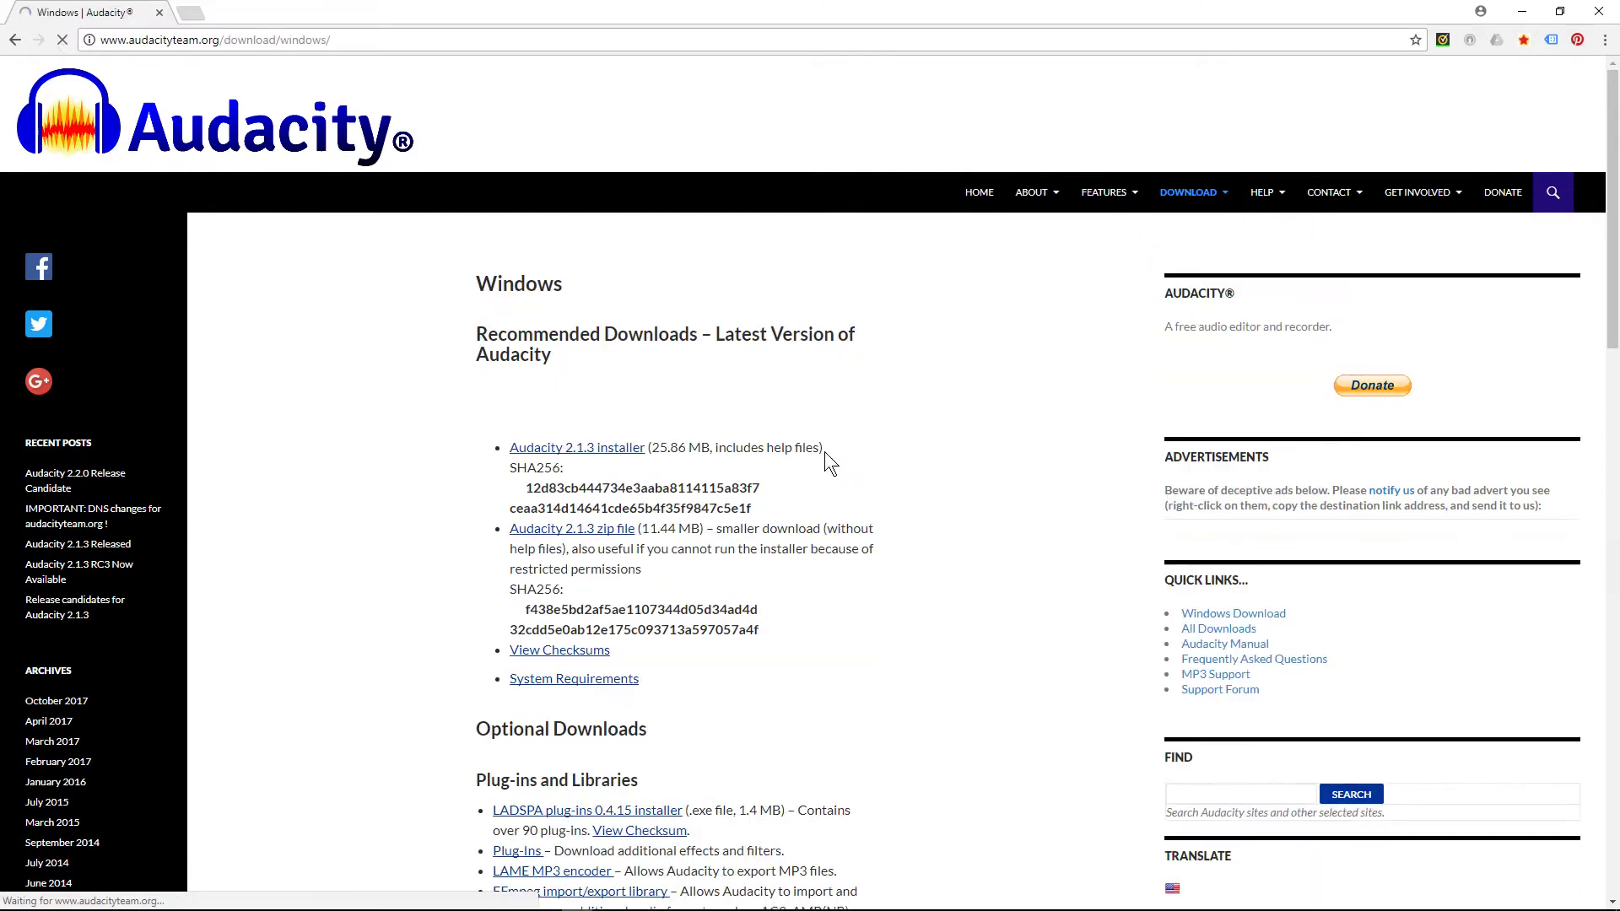
Step: Download the audacity-win-2.1.3.exe installer and run it from Chrome's download bar
{"action": "left_click", "coordinate": [572, 451]}
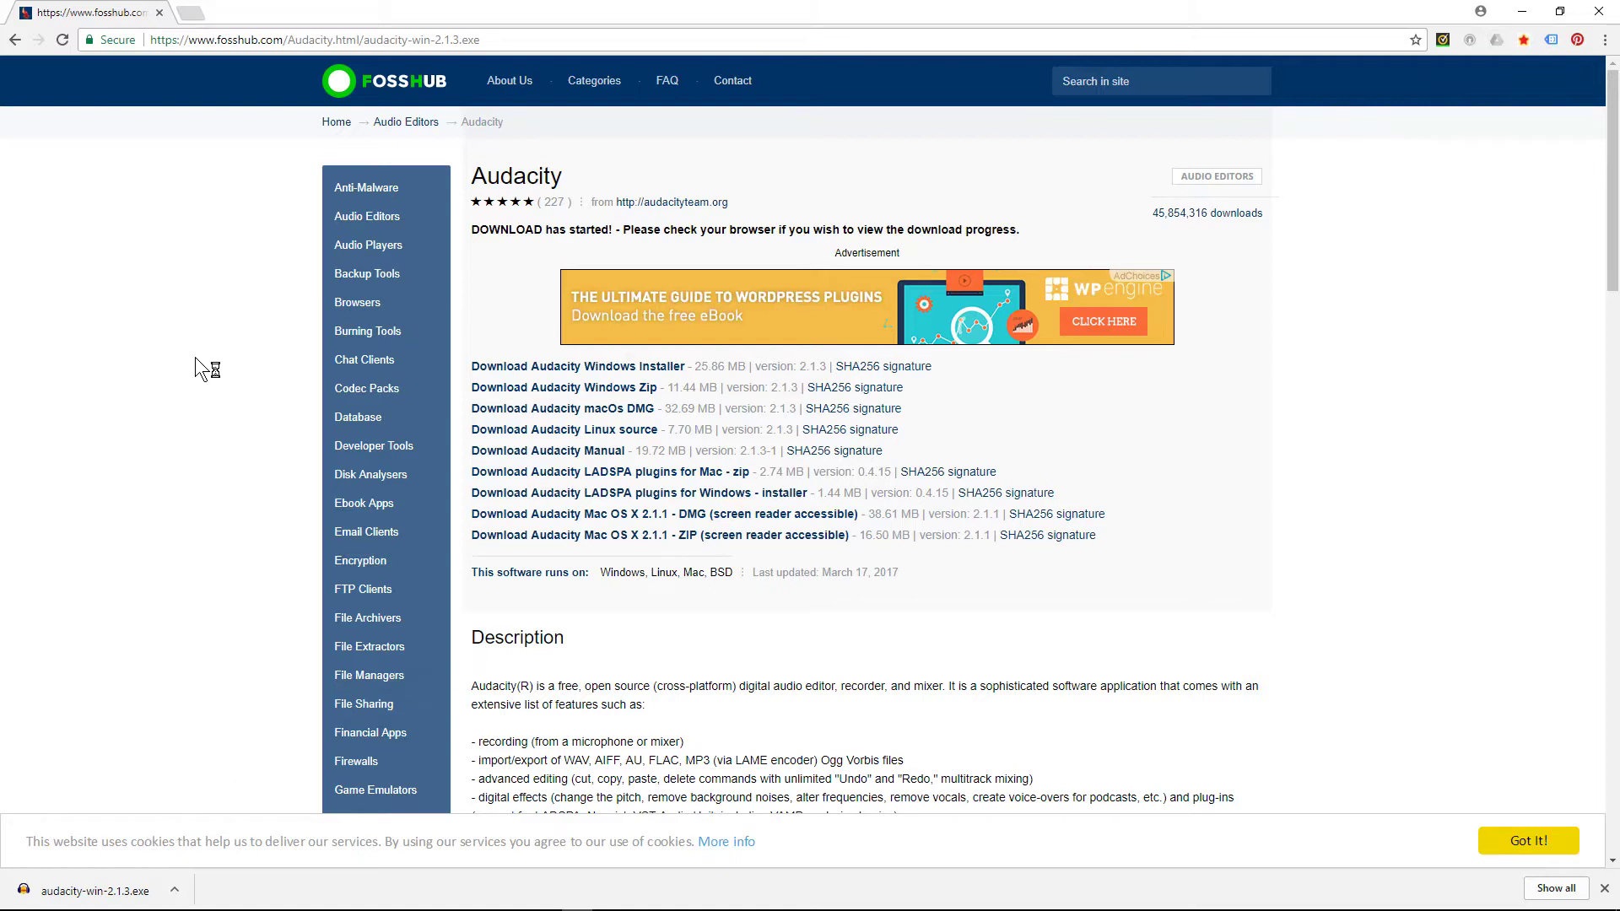
{"action": "left_click", "coordinate": [99, 892]}
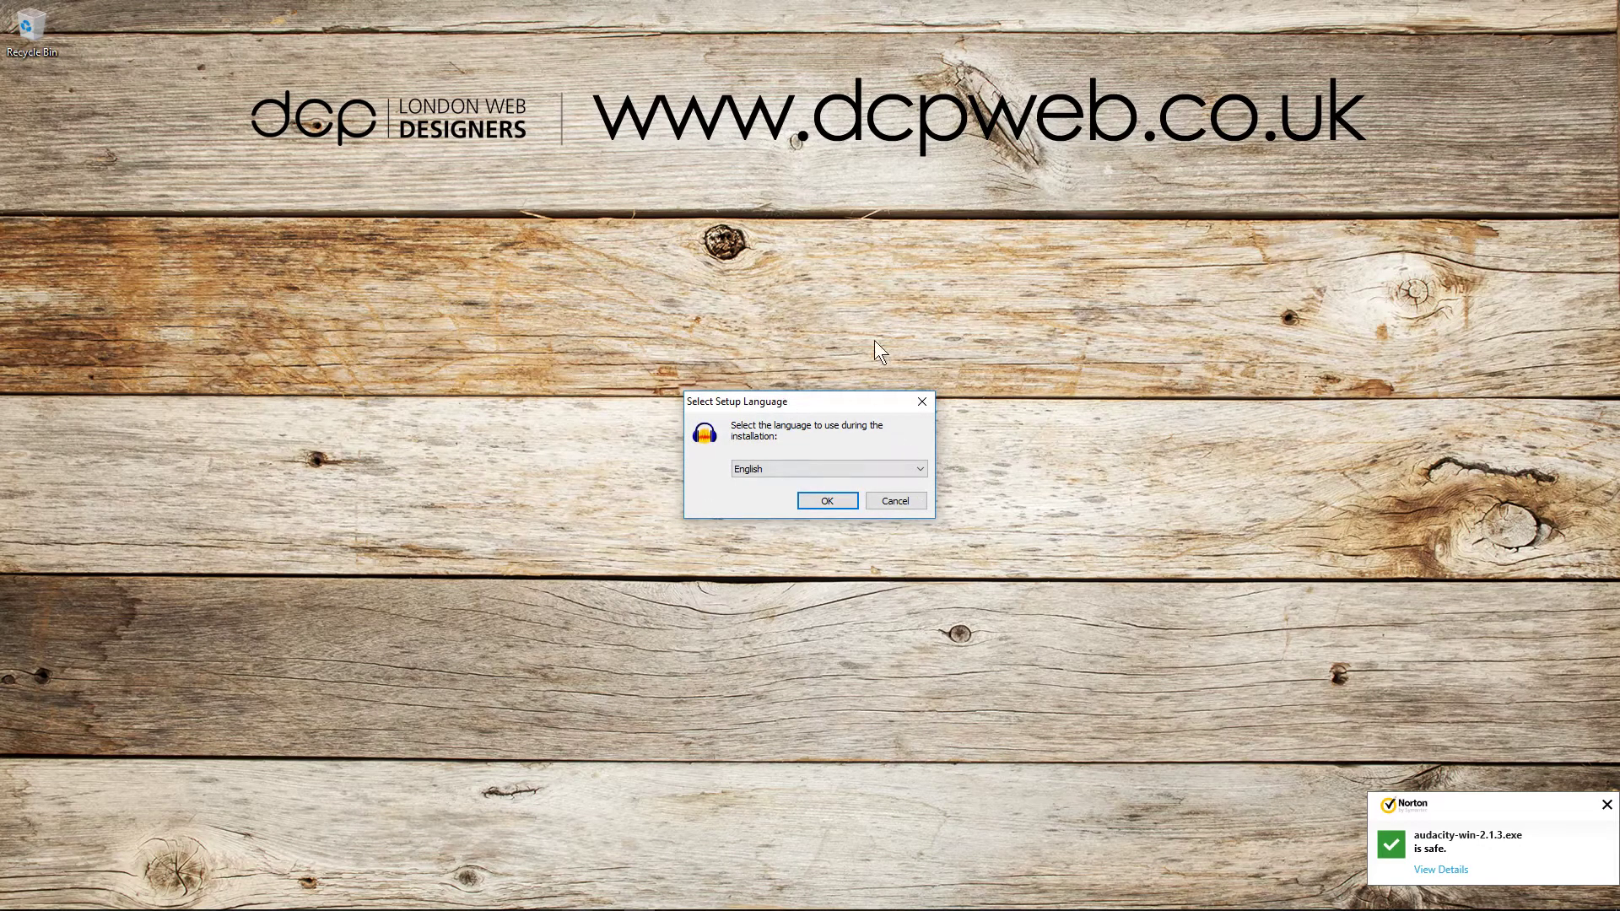
Step: Confirm English as the setup language and move past the Welcome page
{"action": "left_click", "coordinate": [806, 468]}
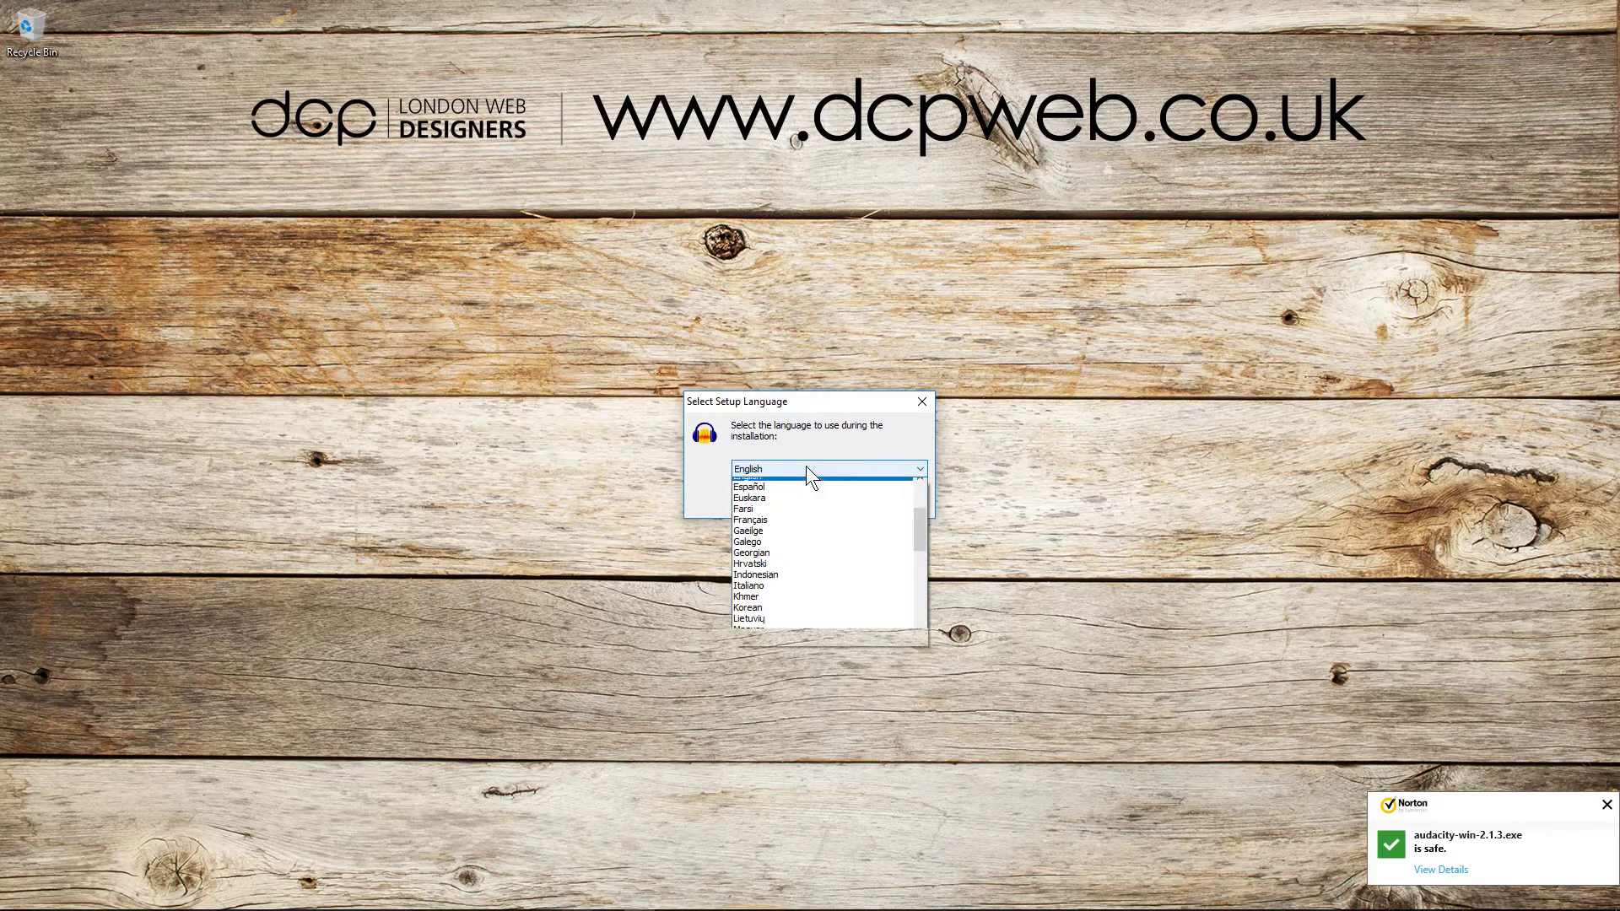
{"action": "left_click", "coordinate": [806, 468]}
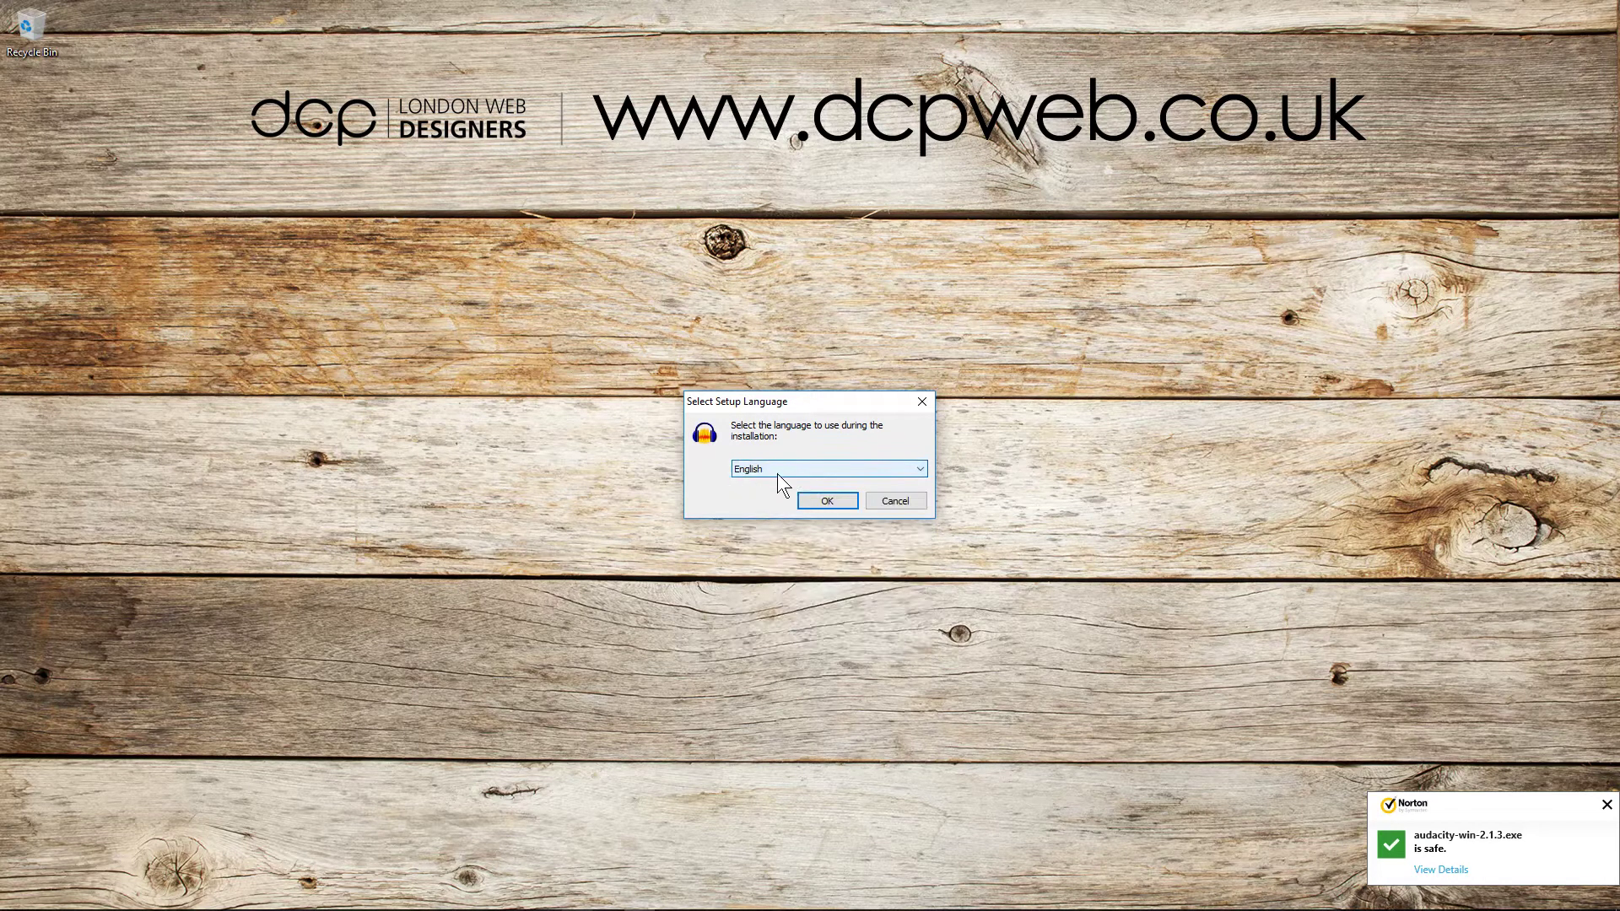
{"action": "left_click", "coordinate": [825, 502]}
{"action": "left_click", "coordinate": [906, 598]}
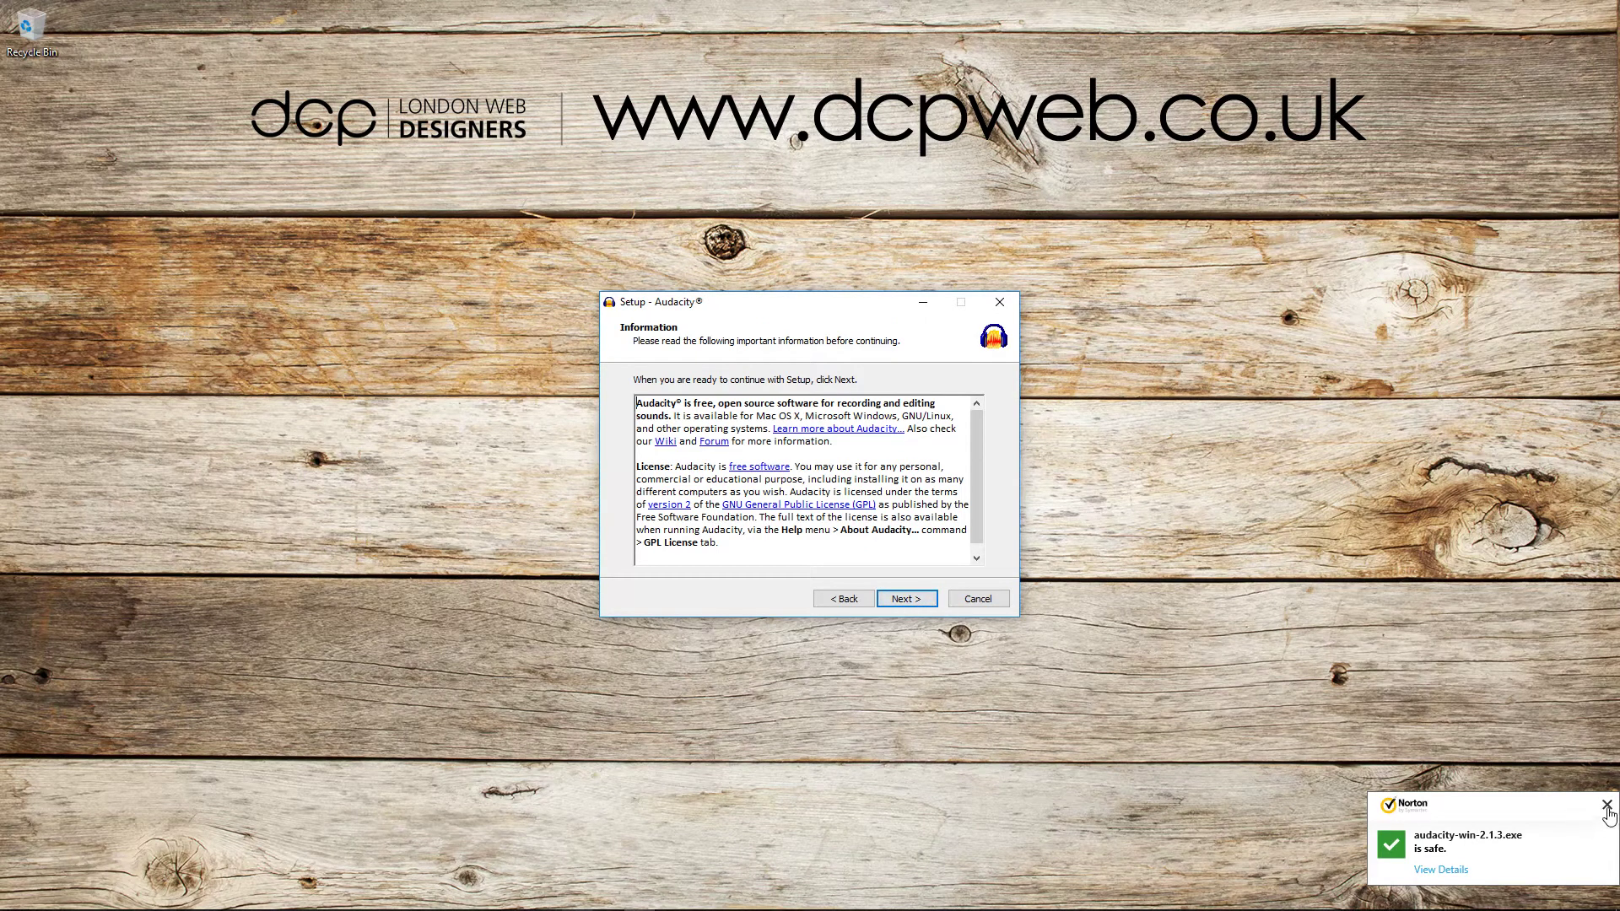
Step: Dismiss the Norton popup and install to the default folder without a desktop shortcut
{"action": "left_click", "coordinate": [1607, 808]}
{"action": "left_click", "coordinate": [902, 599]}
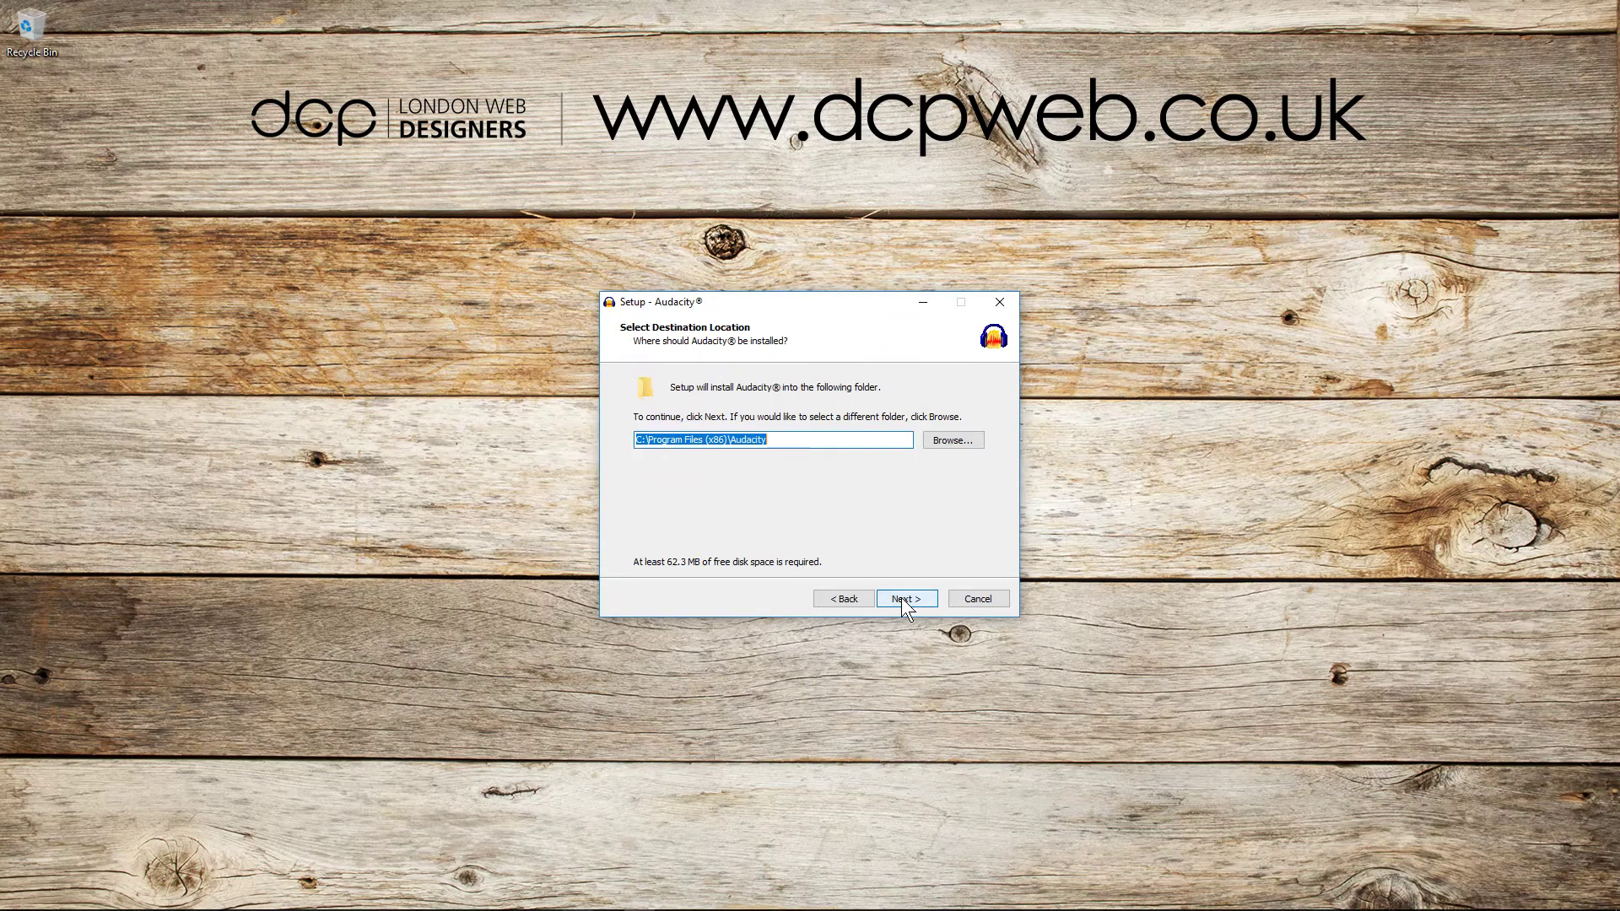
{"action": "left_click", "coordinate": [902, 599]}
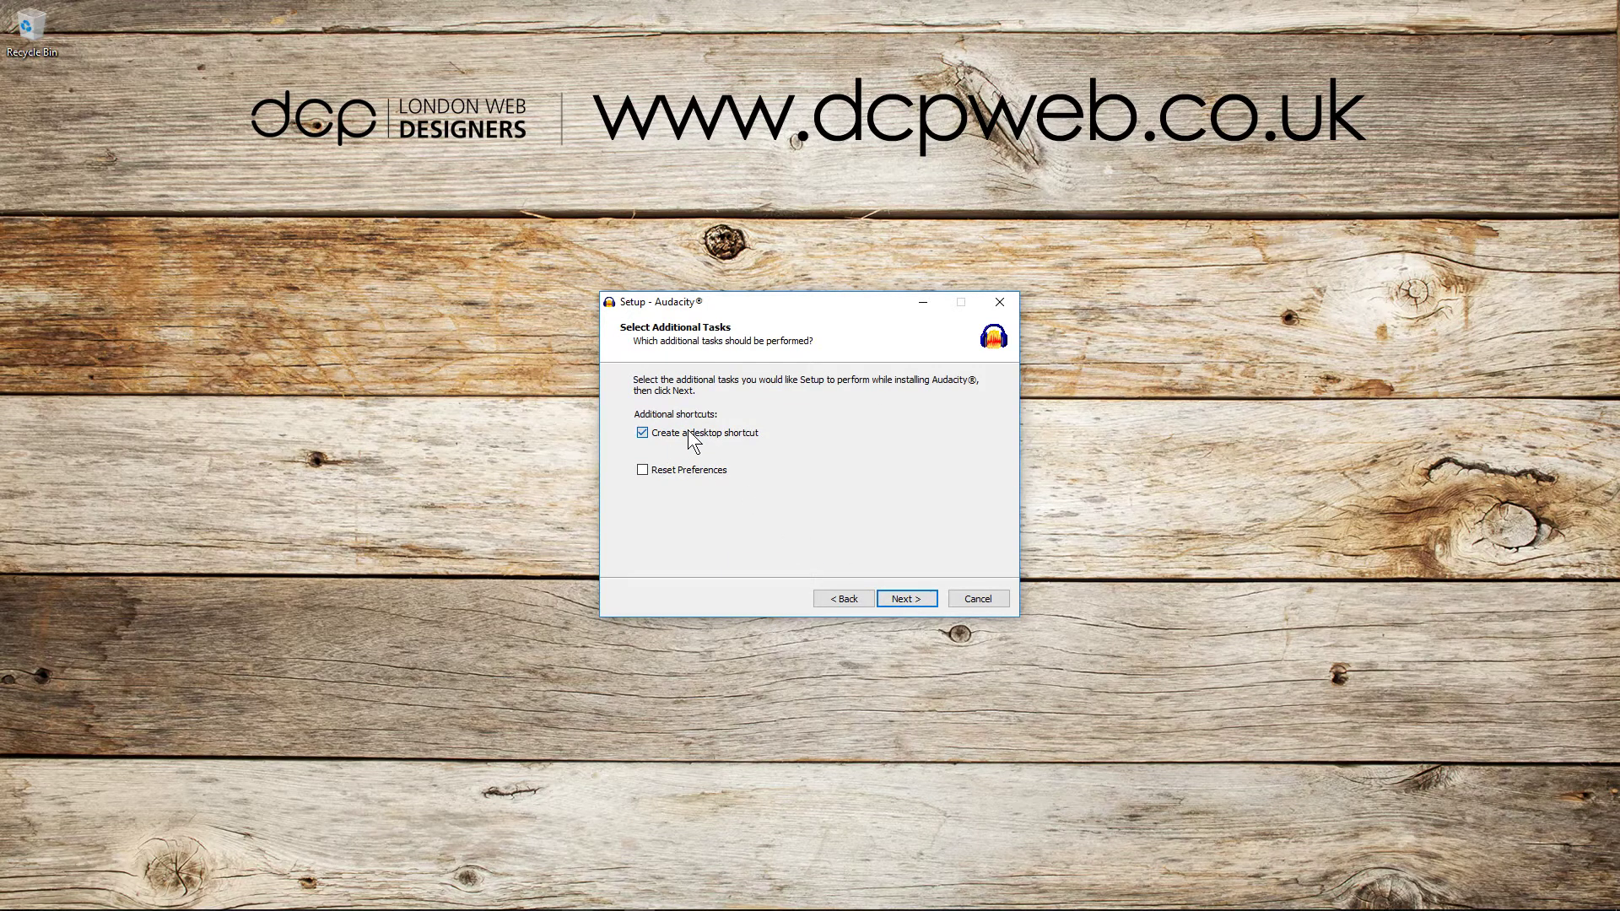
{"action": "left_click", "coordinate": [687, 431]}
{"action": "left_click", "coordinate": [907, 595]}
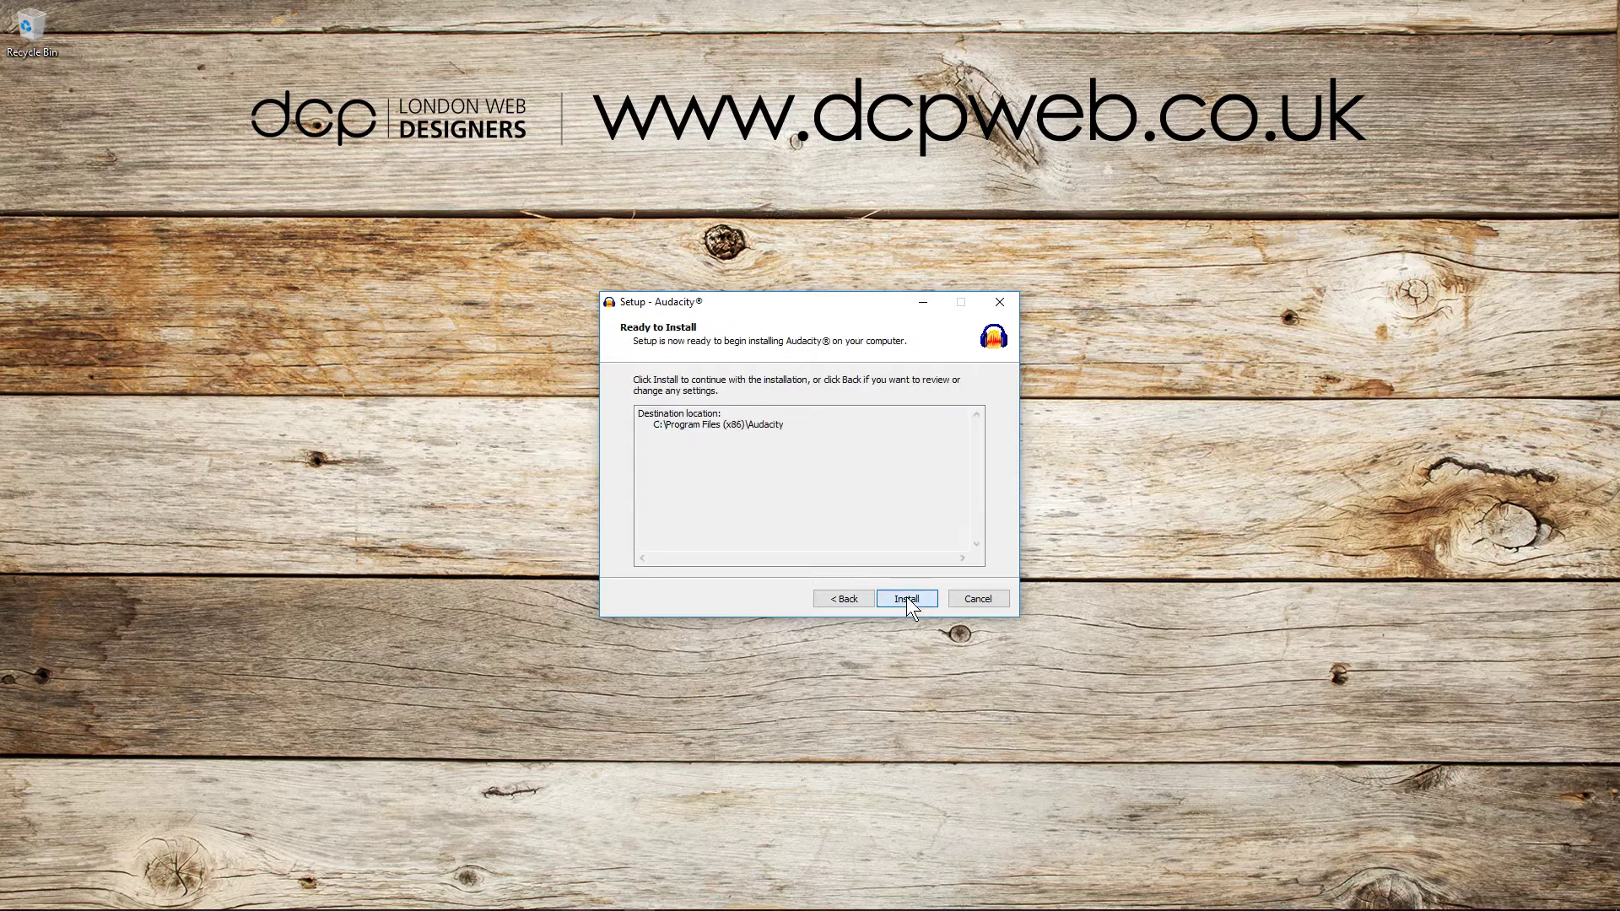
{"action": "left_click", "coordinate": [907, 596]}
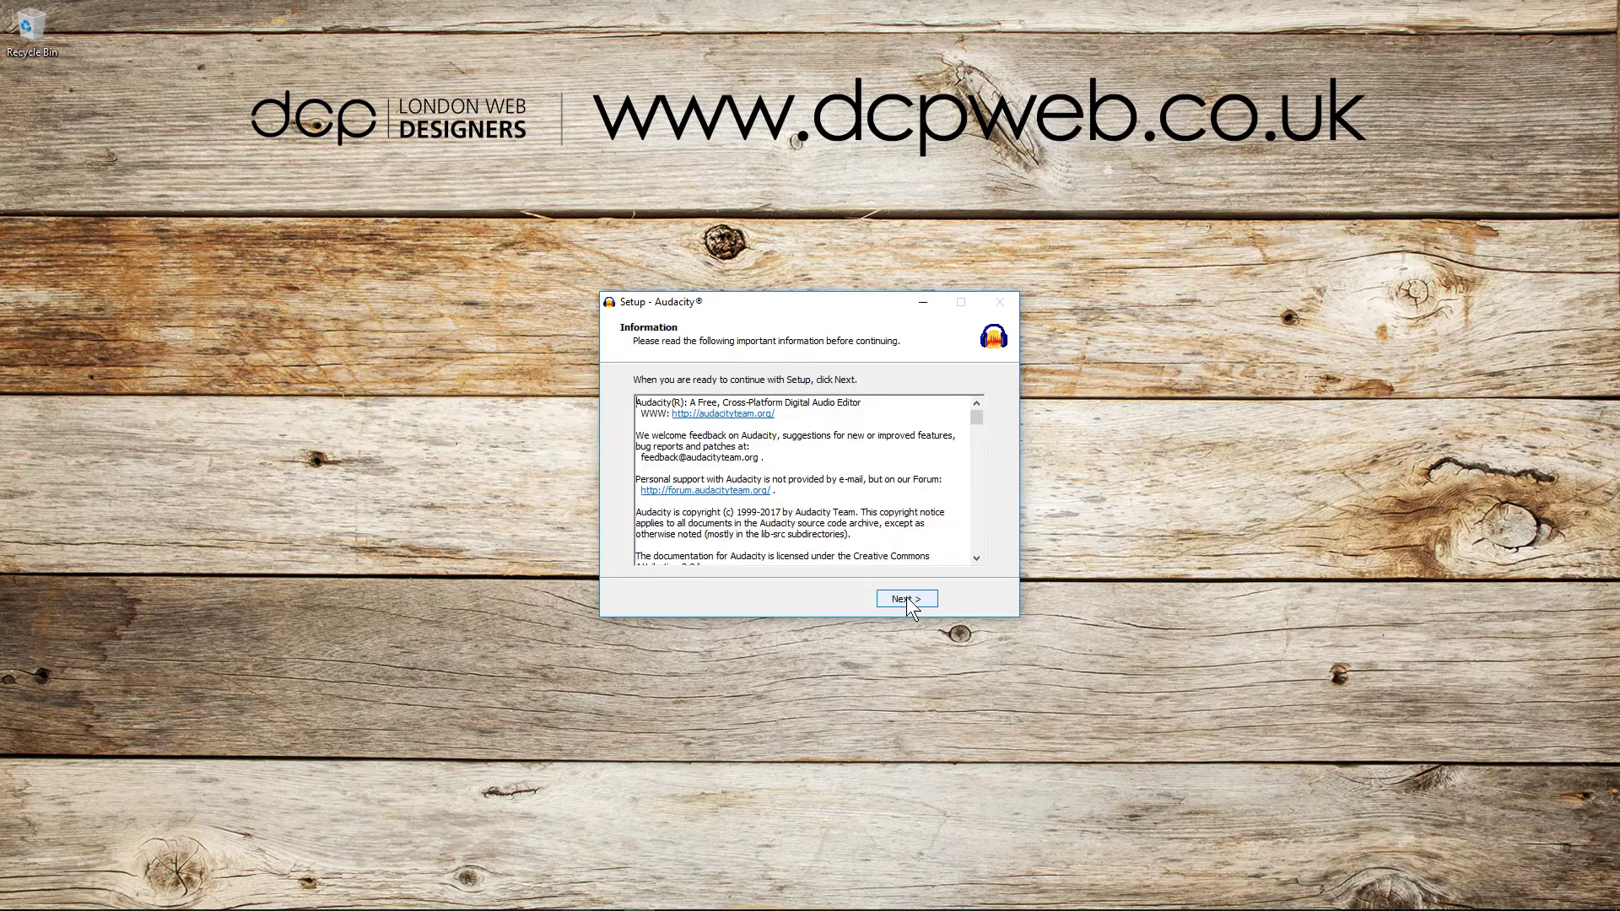
Step: Continue past the post-install Information page to the final setup page
{"action": "left_click", "coordinate": [902, 600]}
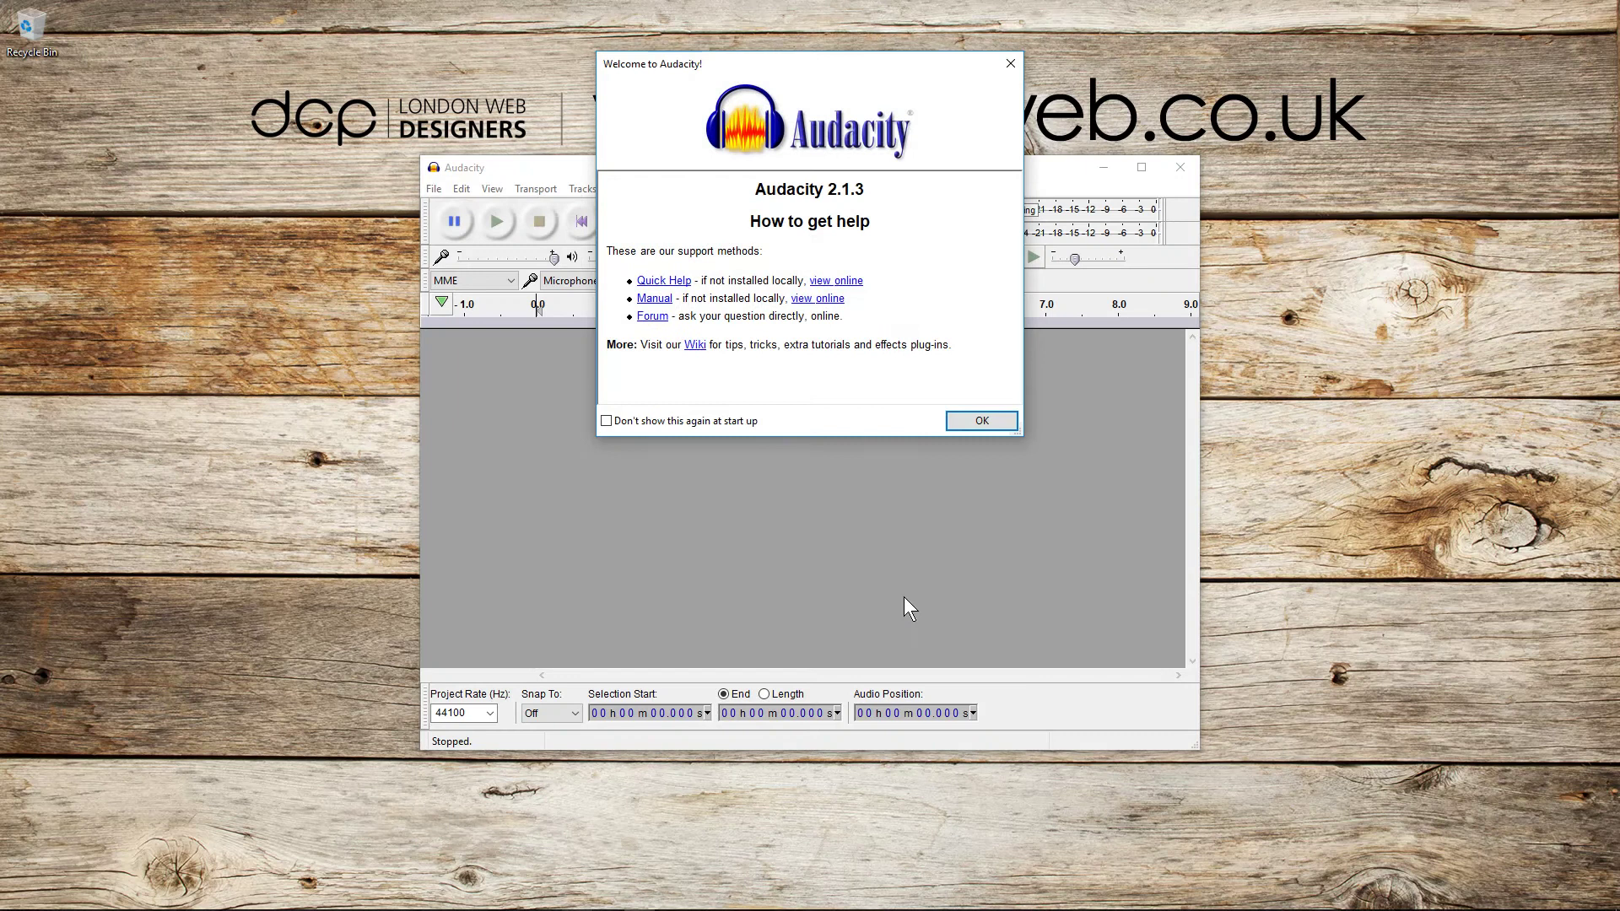
Step: Close the 'Welcome to Audacity!' dialog and maximize the Audacity window
{"action": "left_click", "coordinate": [981, 422]}
{"action": "left_click", "coordinate": [1140, 167]}
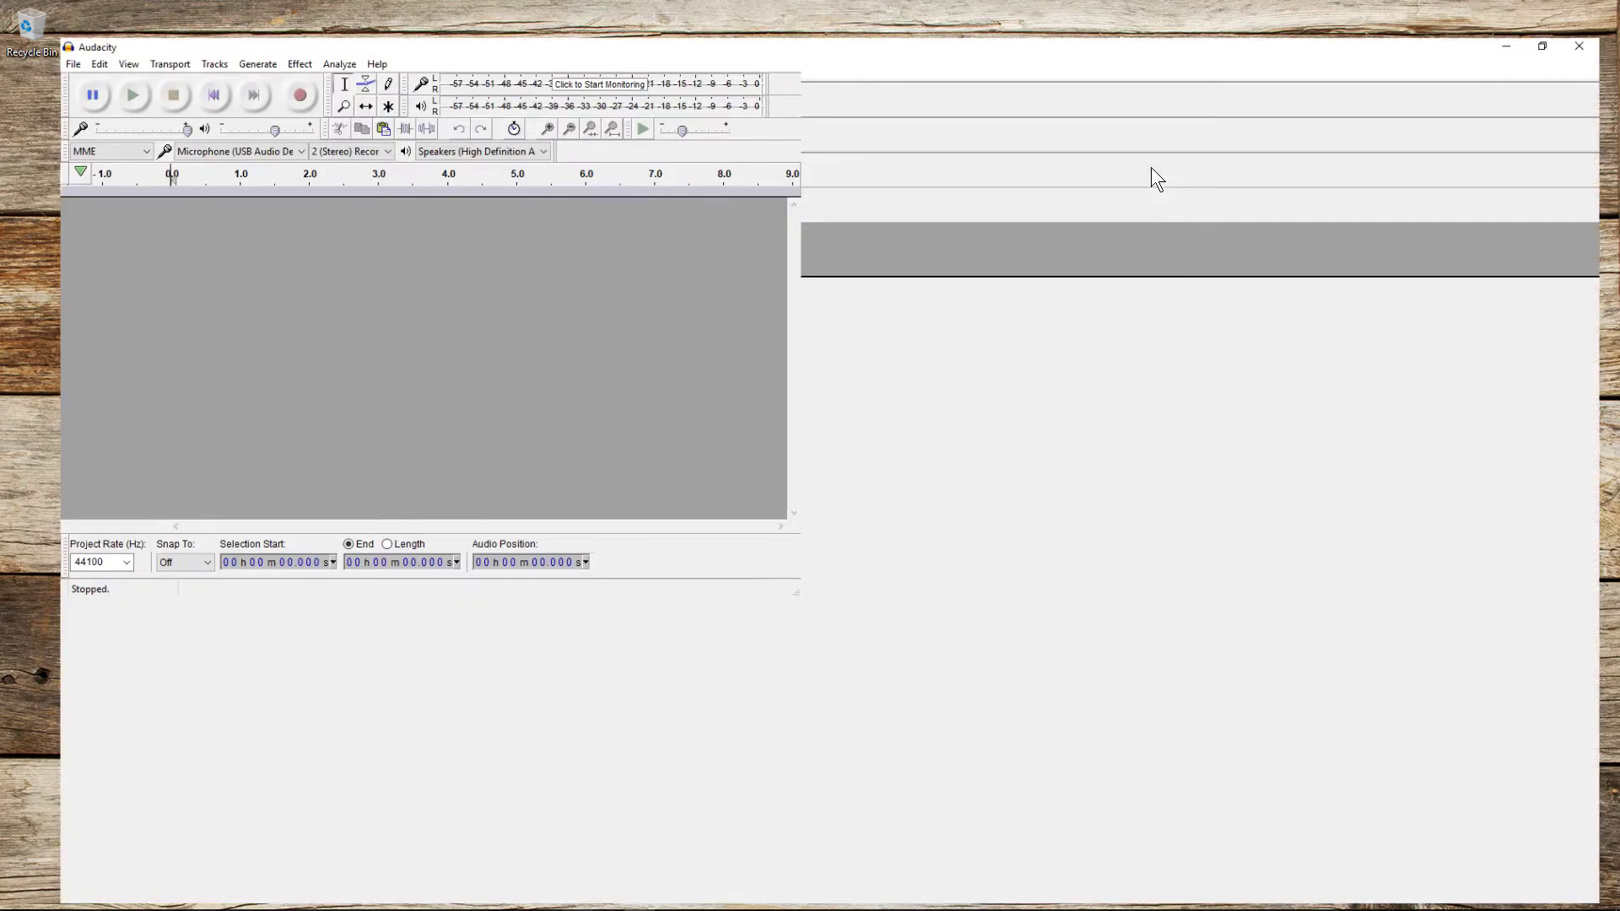